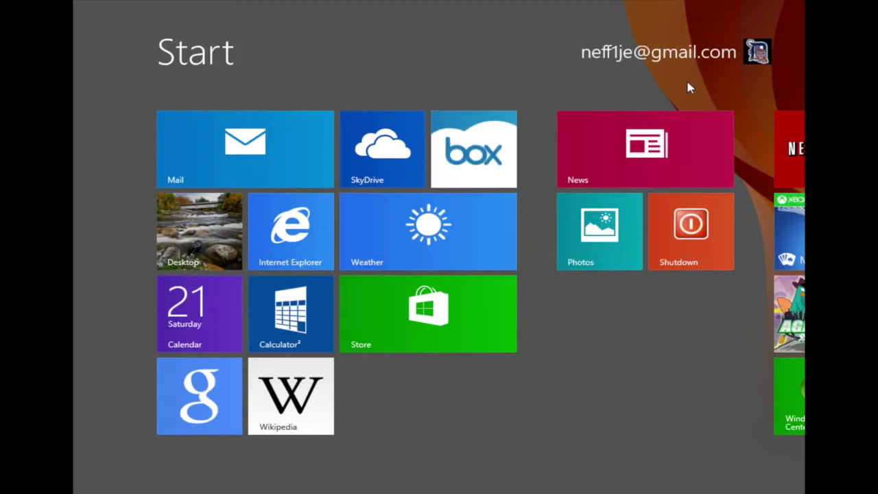
Move the PowerPoint 2013, Word 2013 and Excel 2013 tiles together into a new group between the News and Netflix groups
scroll(689, 87, "down", 5)
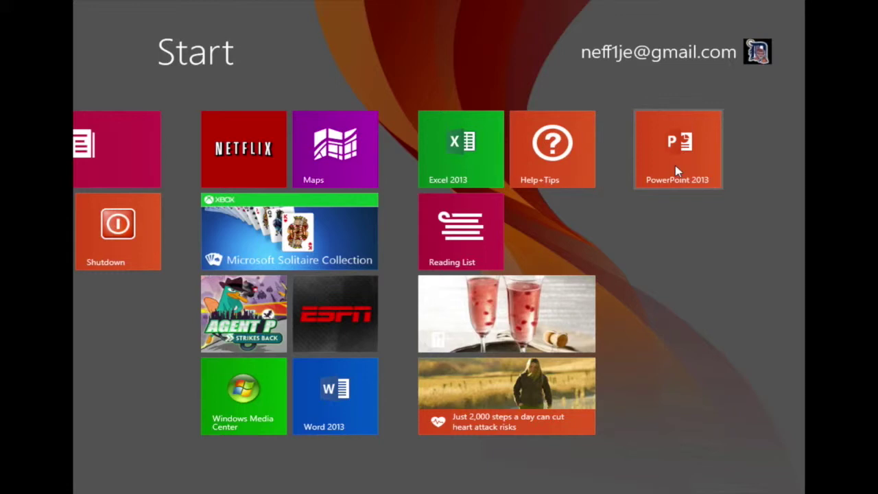
right_click(676, 169)
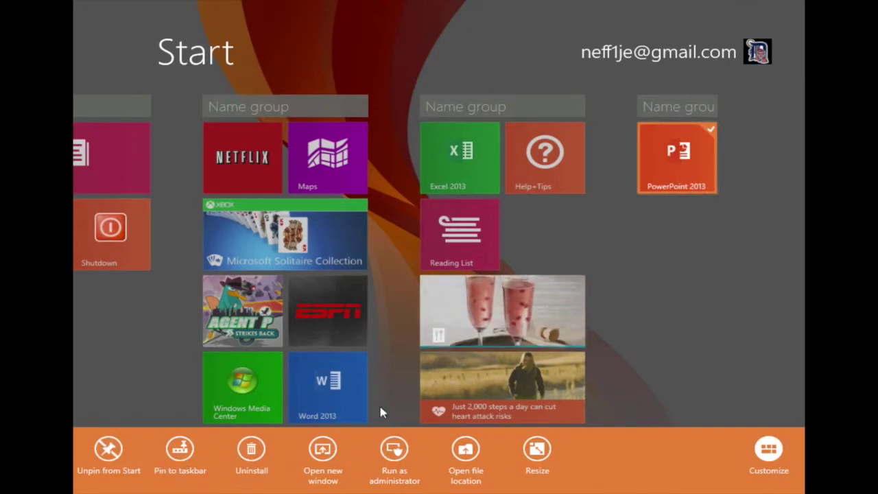
right_click(343, 389)
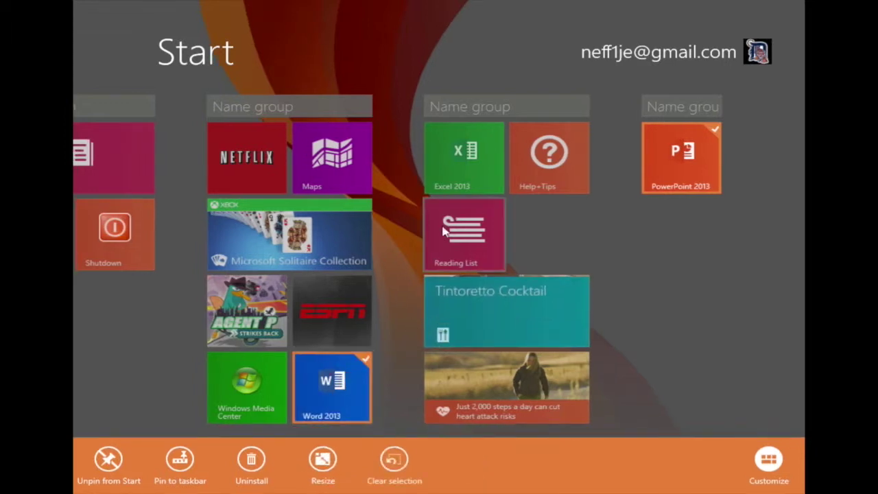
right_click(458, 182)
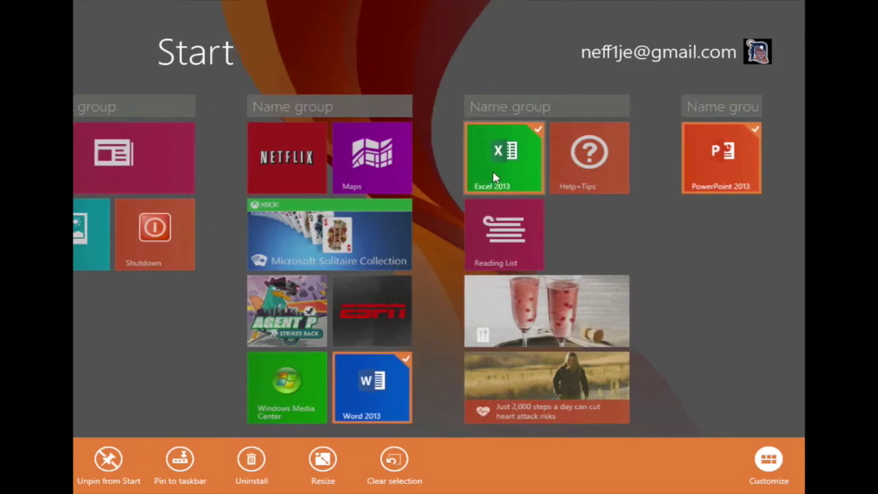
left_click_drag(494, 177, 217, 162)
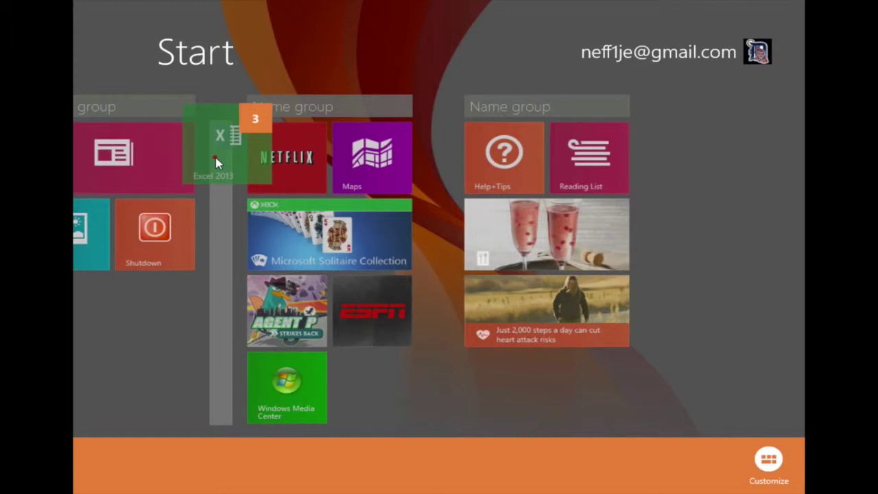
left_click_drag(217, 163, 215, 162)
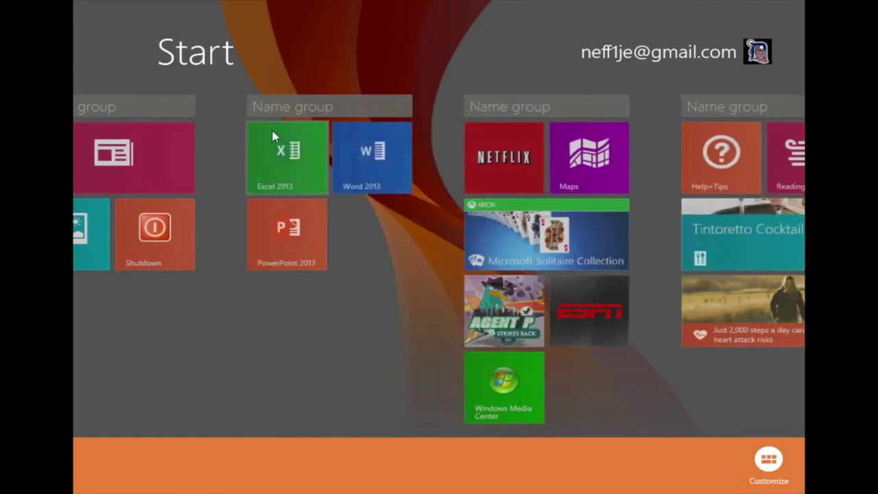
Name the new group of Excel, Word and PowerPoint tiles "Office 2013" and leave customize mode
left_click(316, 107)
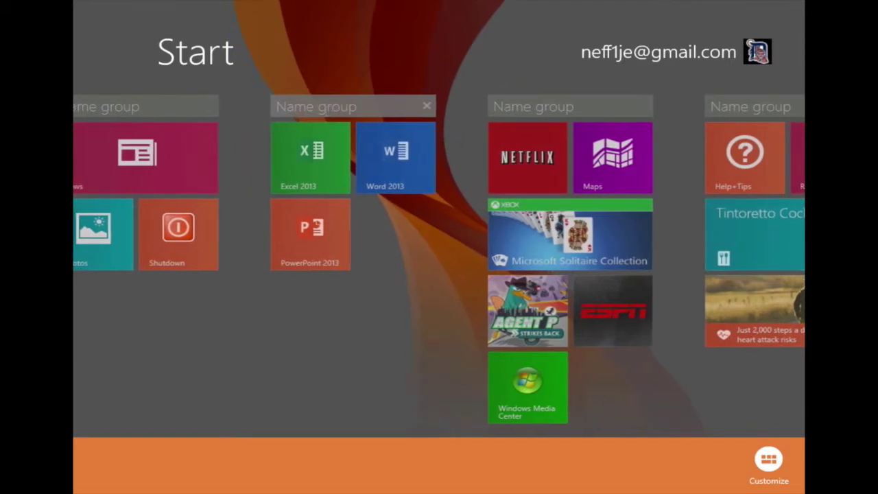
left_click(346, 108)
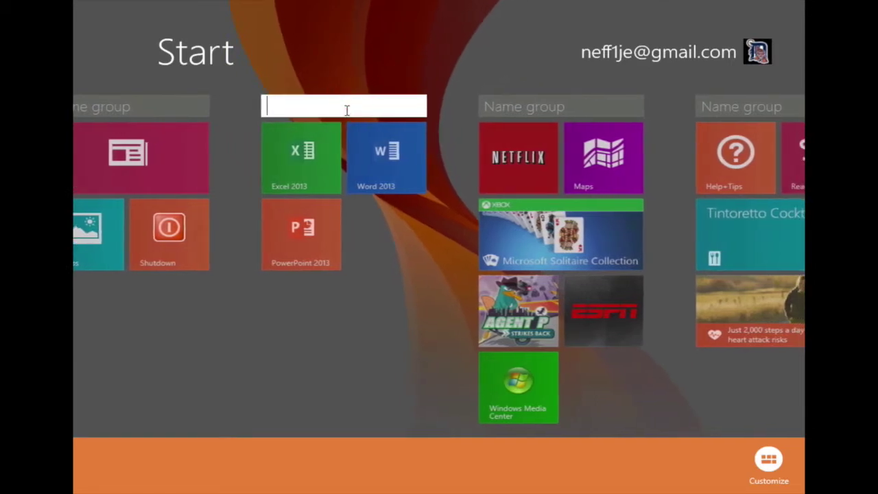
type("Office ")
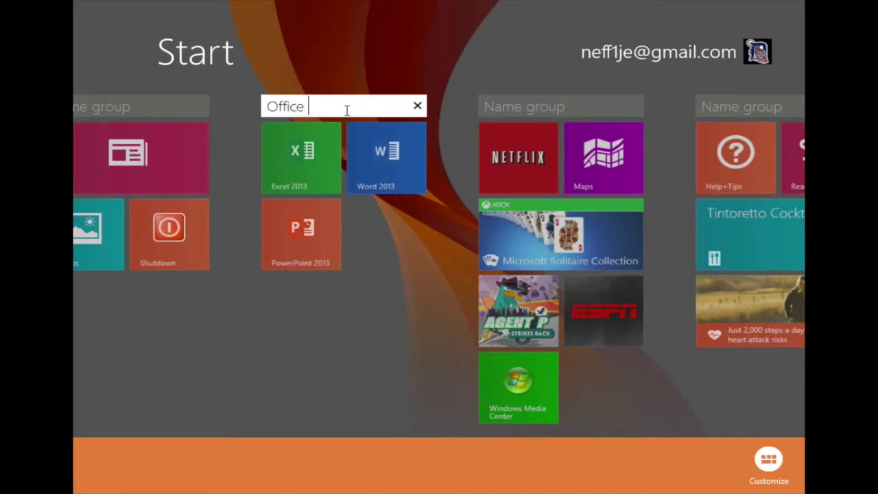
type("2013")
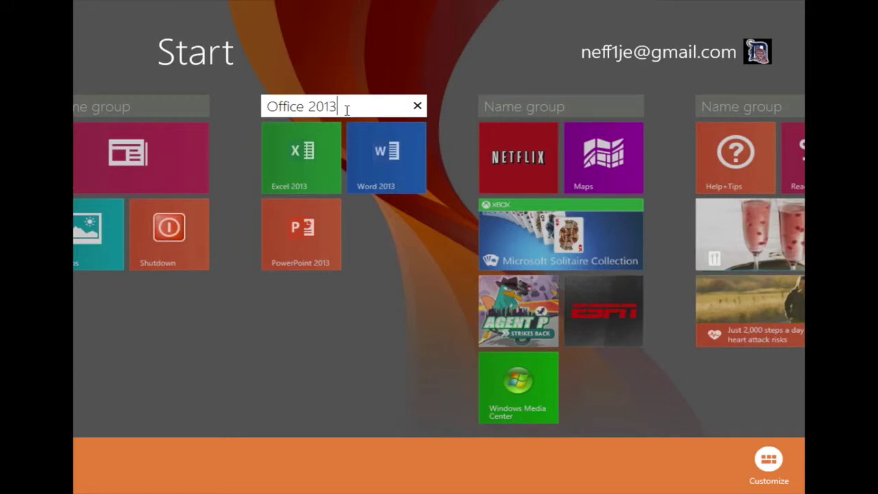
left_click(381, 226)
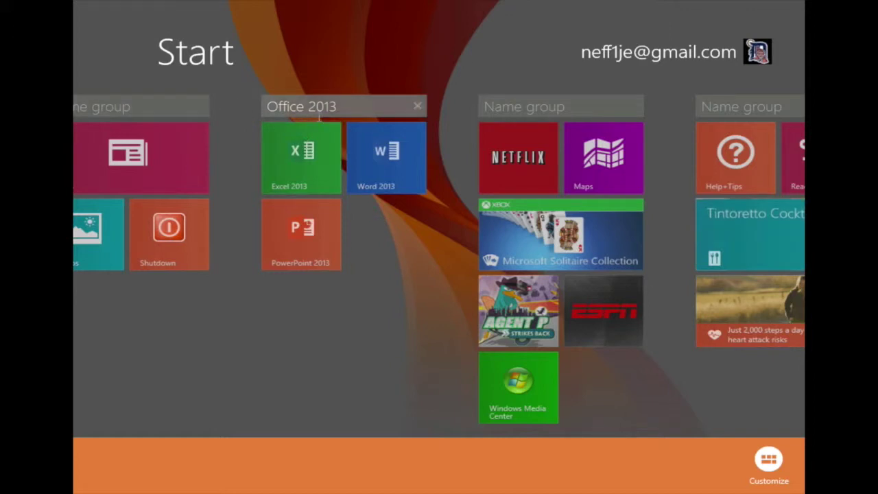
left_click(246, 114)
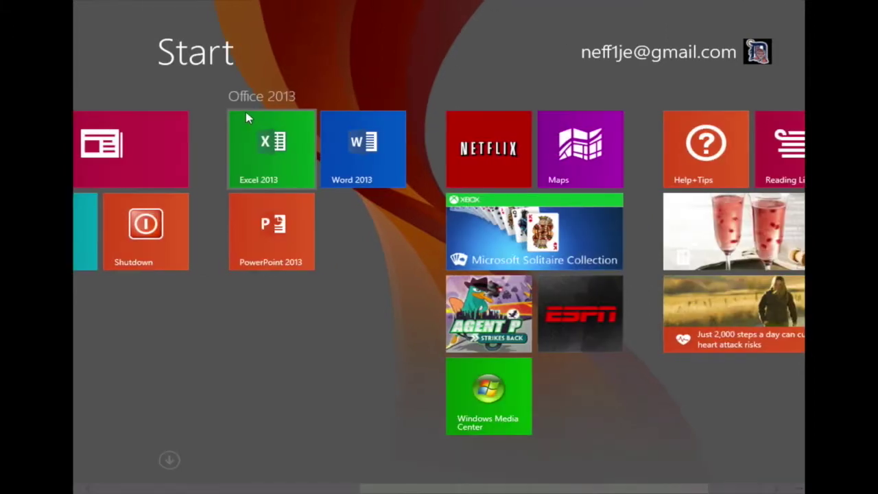
Zoom out the Start screen, move the Office 2013 group ahead of the Mail group, and return to normal tile size
scroll(247, 114, "left", 2)
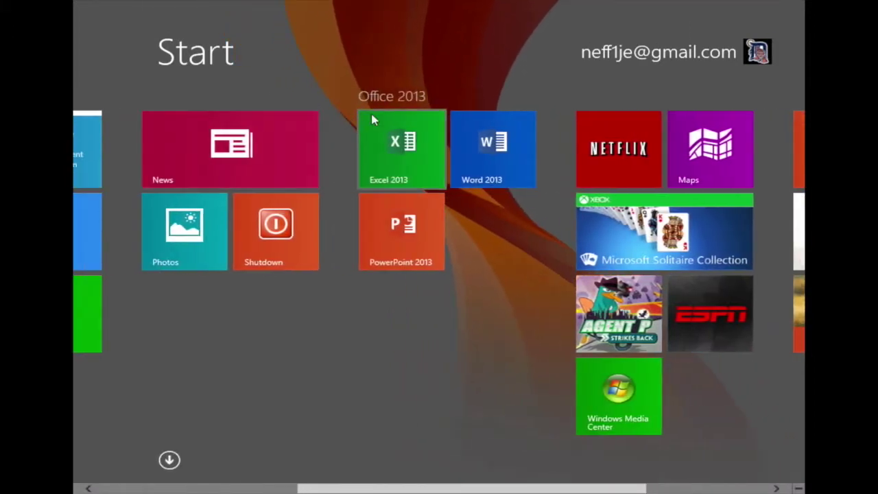
scroll(372, 119, "left", 3)
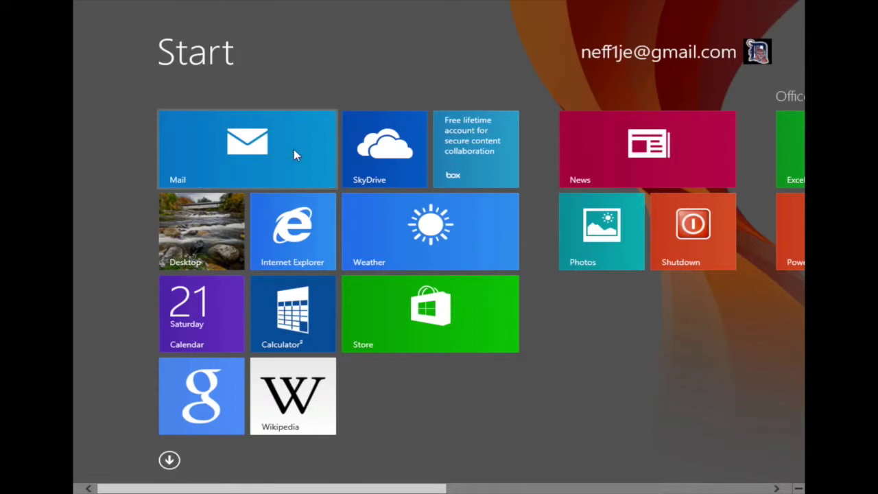
scroll(294, 153, "right", 2)
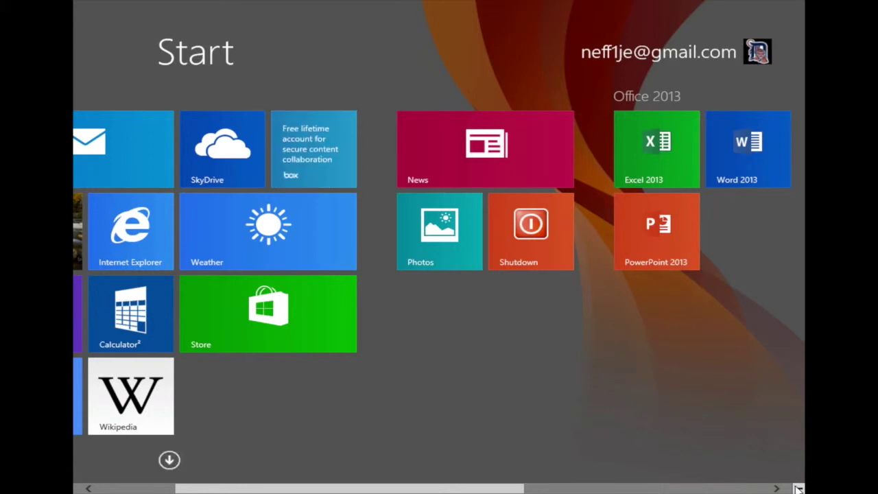
left_click(797, 489)
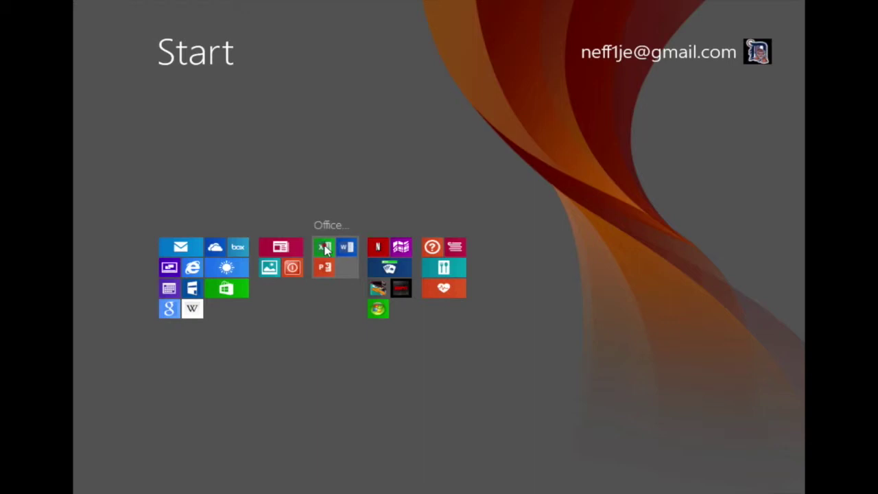
left_click_drag(325, 249, 185, 241)
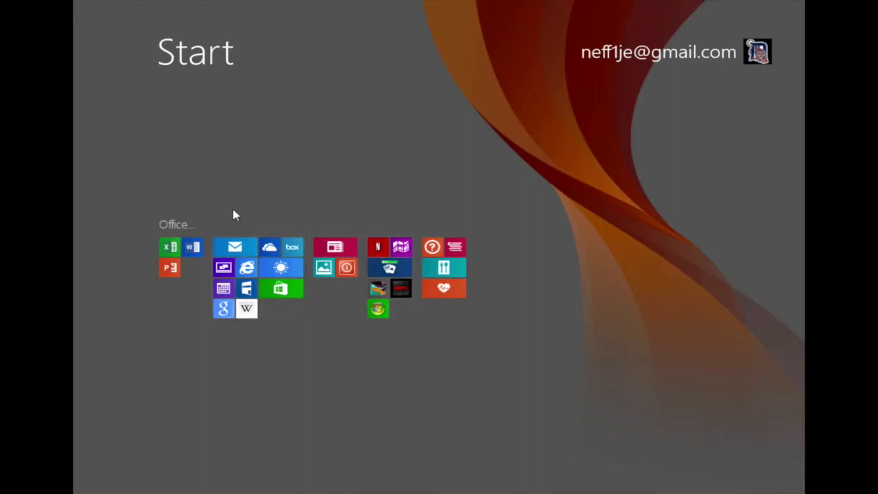
left_click(251, 154)
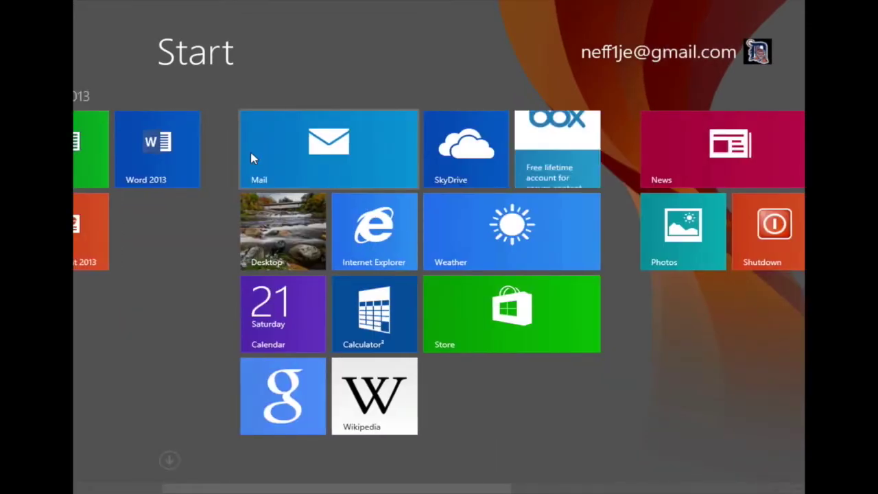
scroll(251, 157, "left", 2)
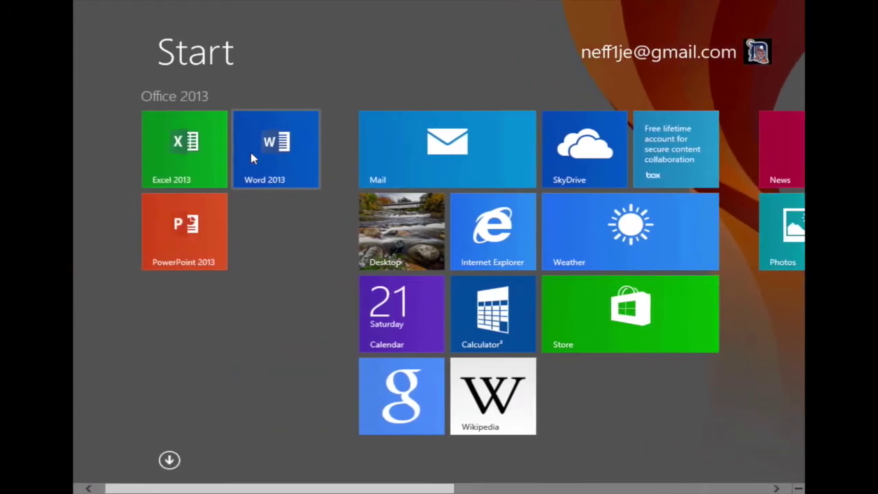
scroll(251, 158, "right", 5)
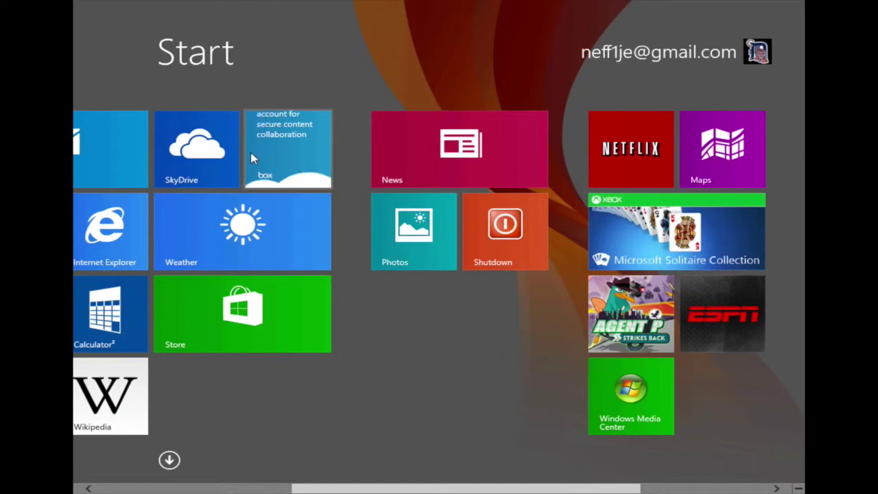
scroll(340, 328, "left", 5)
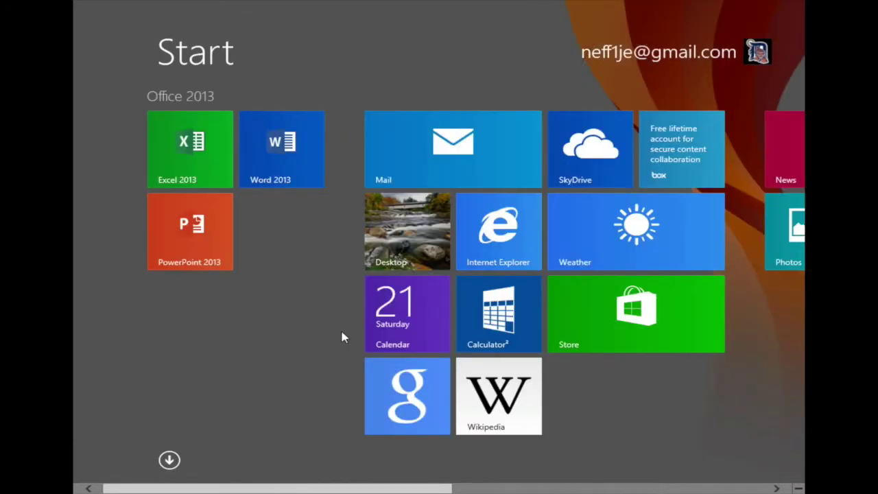
Rename the Office 2013 tile group as "Office" and leave customize mode
right_click(161, 101)
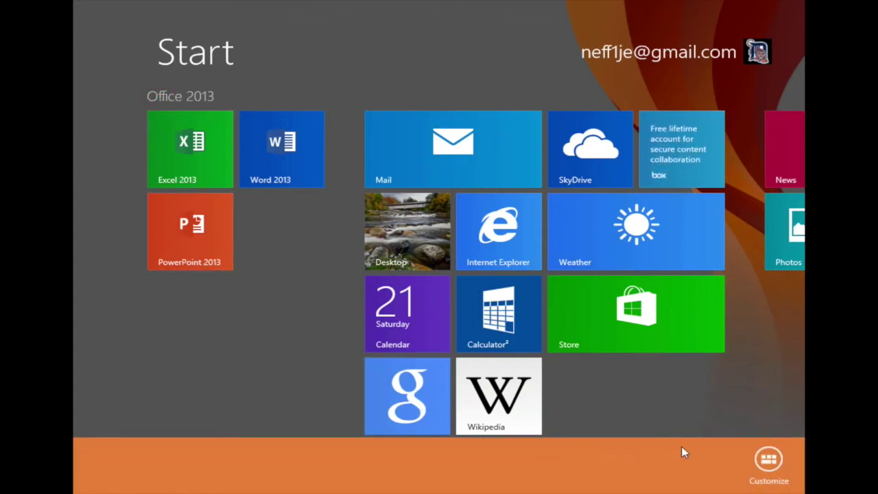
left_click(768, 459)
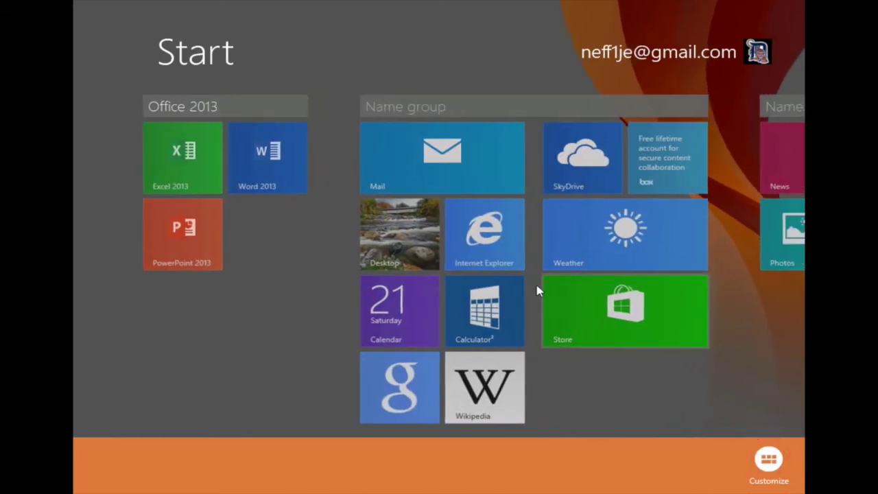
left_click(209, 109)
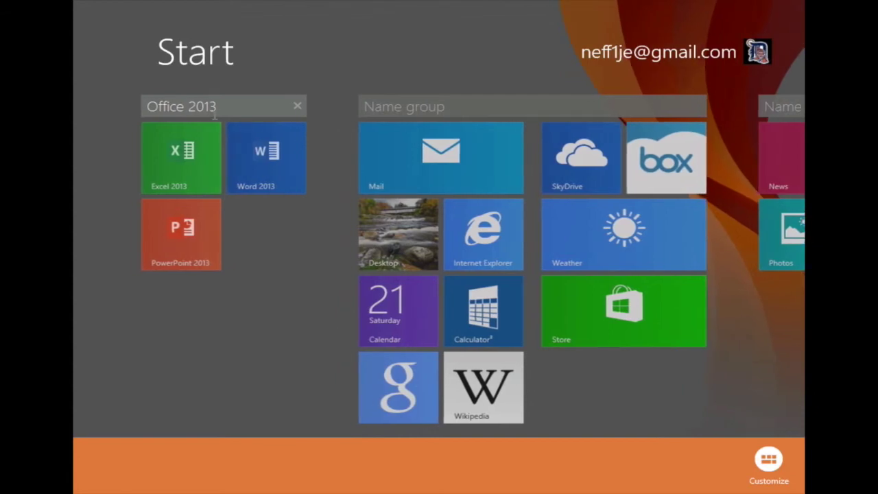
scroll(384, 137, "down", 5)
scroll(384, 137, "up", 3)
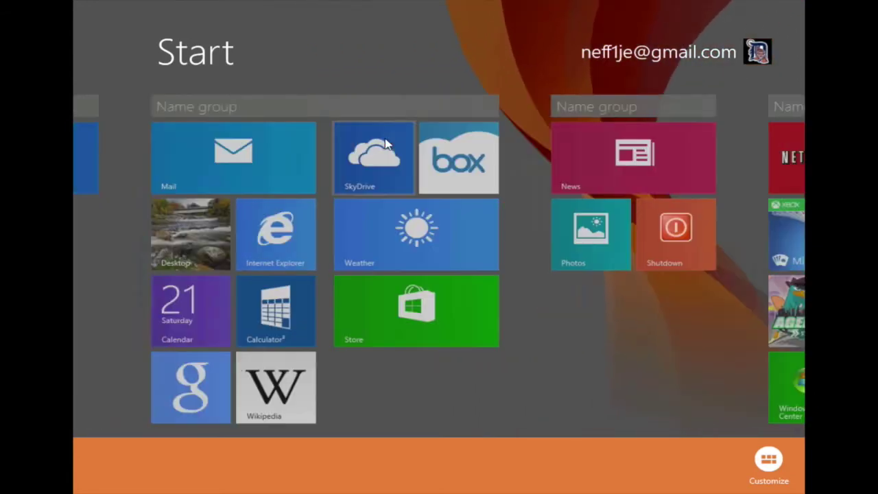
scroll(384, 142, "up", 3)
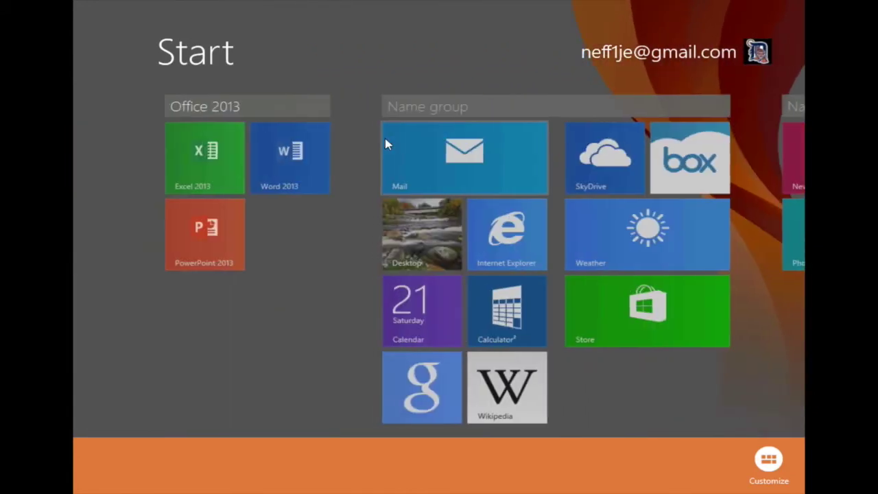
left_click(255, 103)
key("BackSpace")
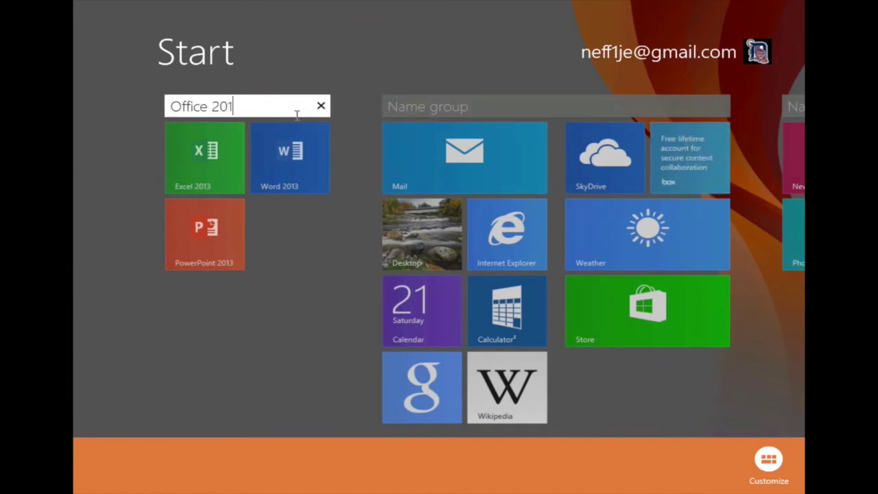
key("BackSpace")
key("BackSpace")
key("BackSpace")
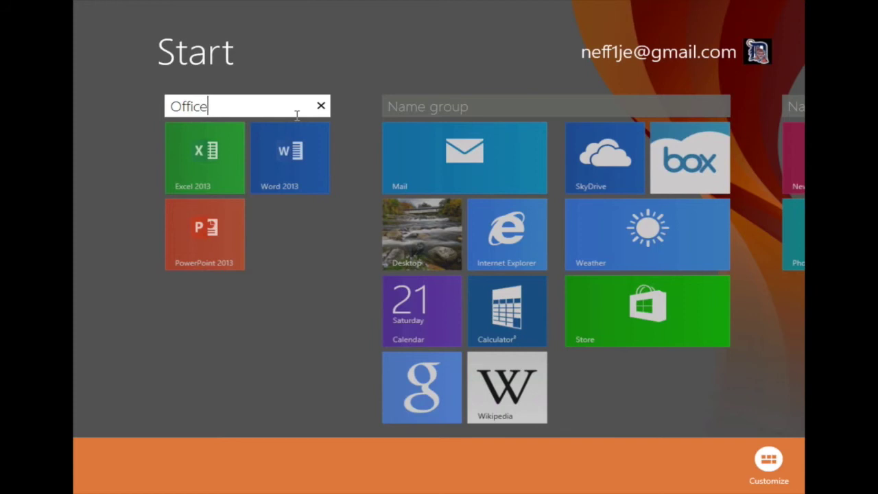
key("Return")
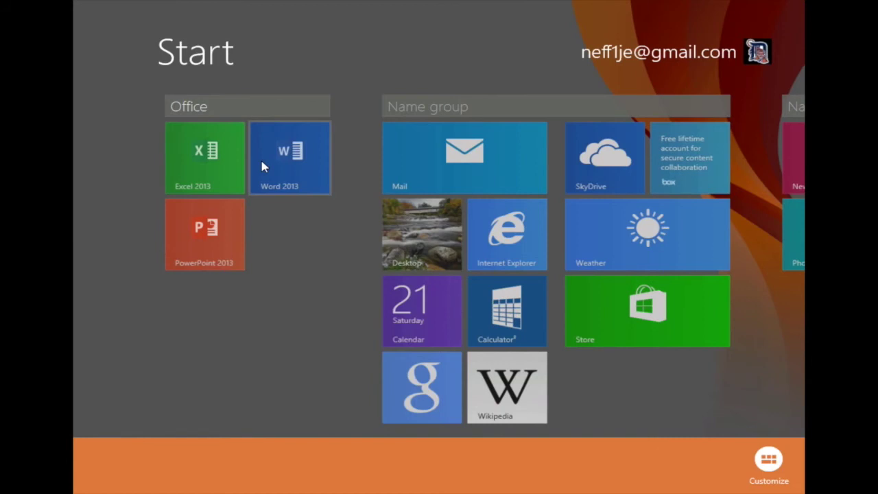
left_click(285, 212)
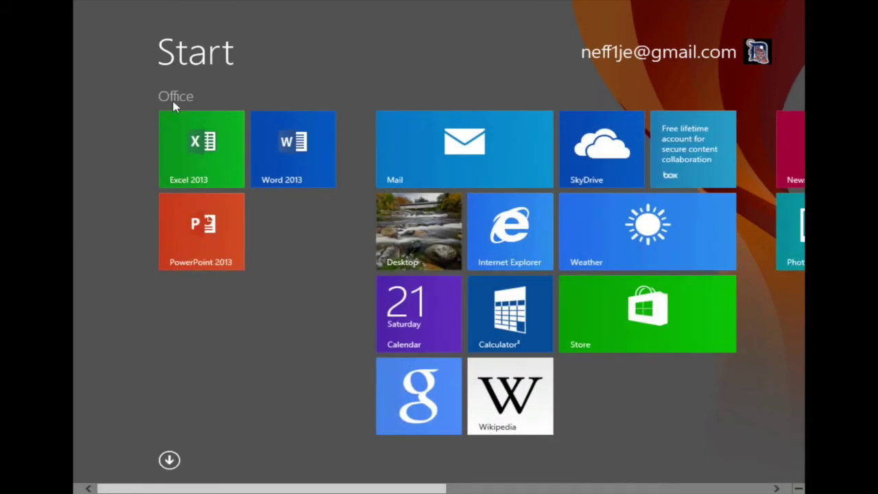